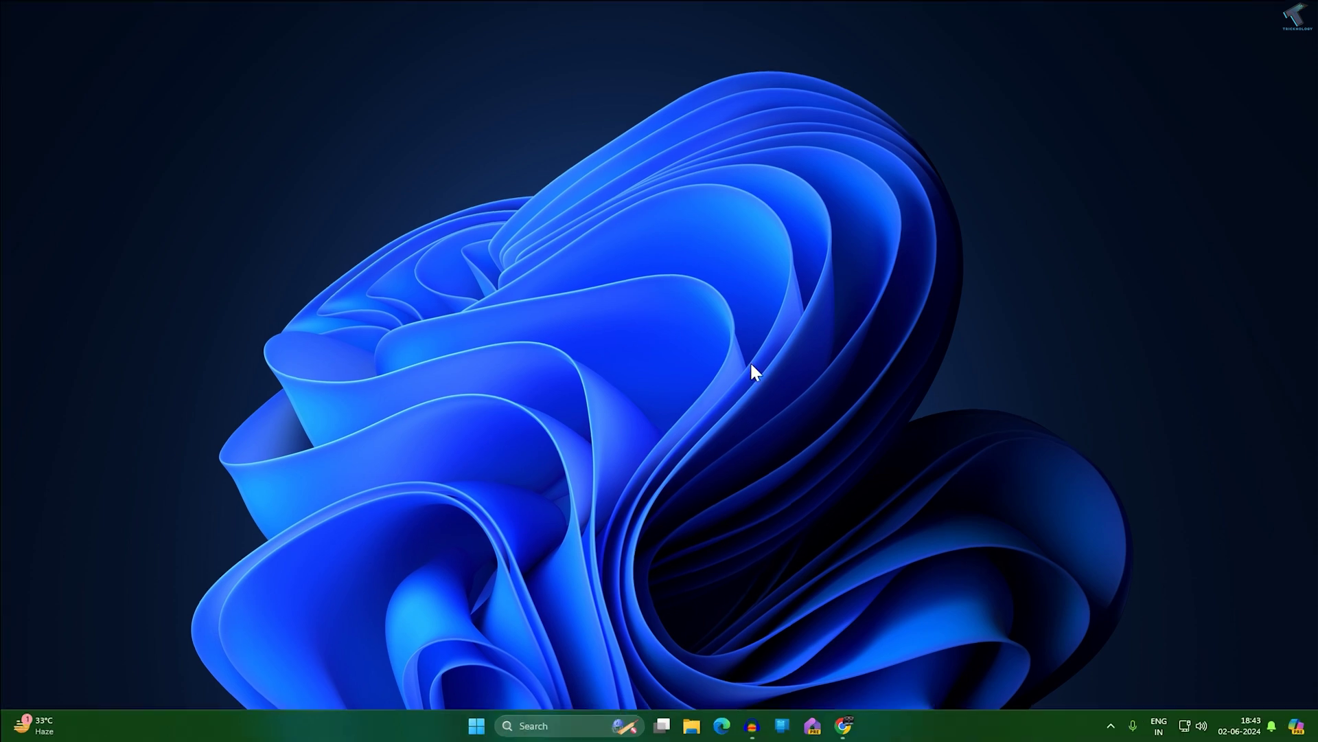
- Right-click an empty spot on the desktop to show the menu with Display settings
{"action": "right_click", "coordinate": [669, 321]}
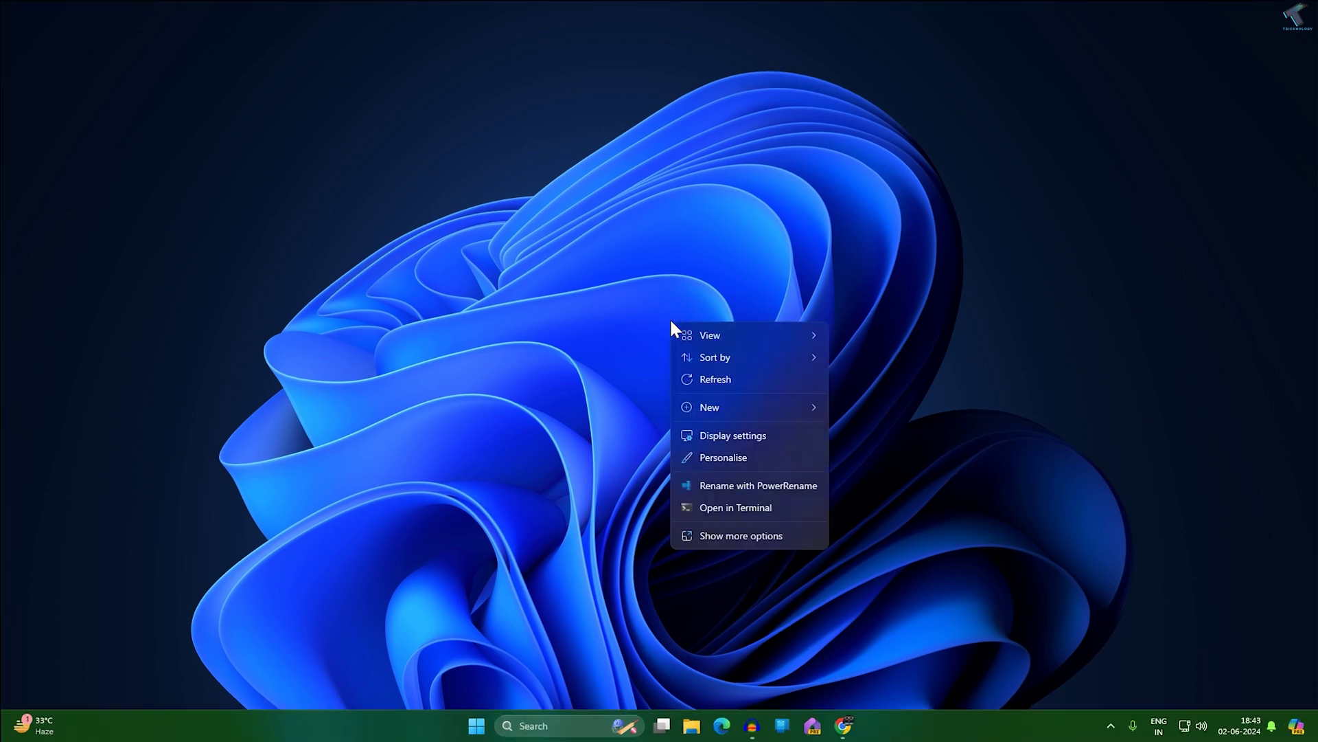
- Open Display settings from the desktop menu, then reach it again through System > Display
{"action": "left_click", "coordinate": [745, 438]}
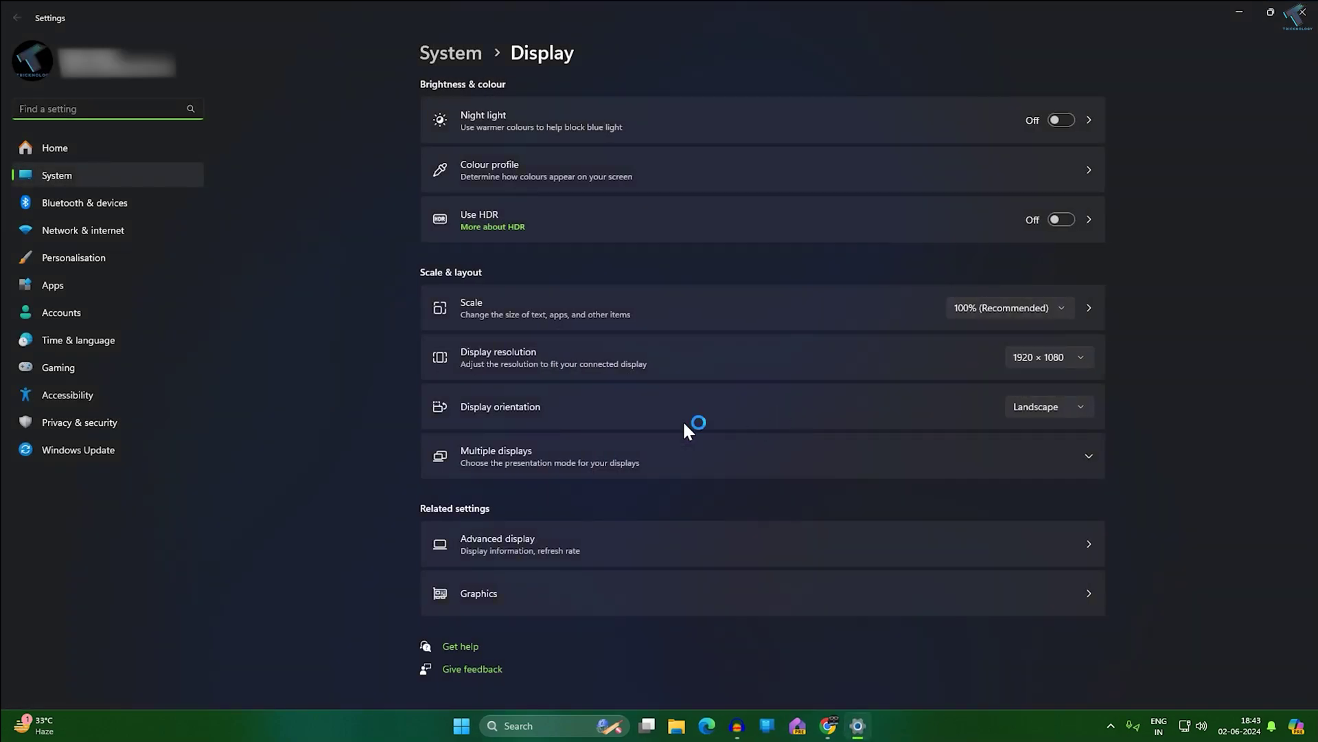
{"action": "left_click", "coordinate": [461, 725]}
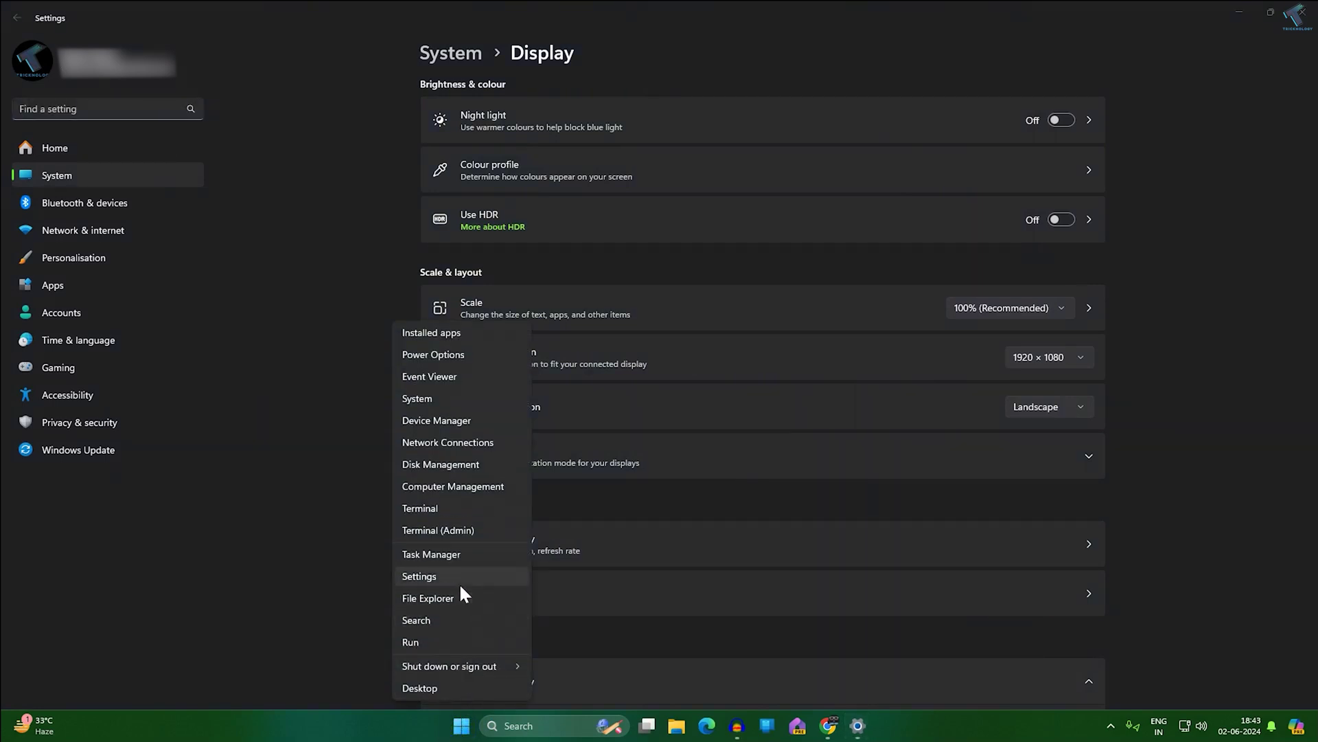
{"action": "left_click", "coordinate": [450, 572]}
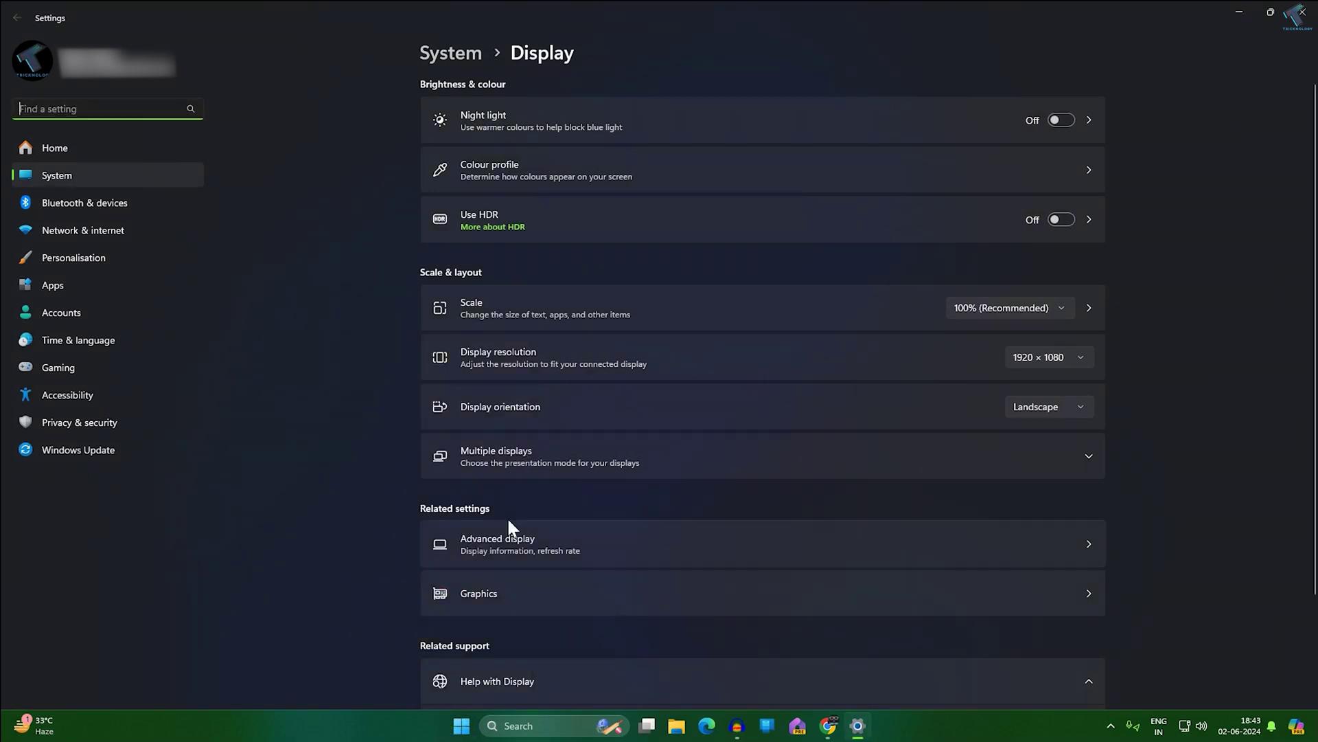
{"action": "left_click", "coordinate": [84, 171]}
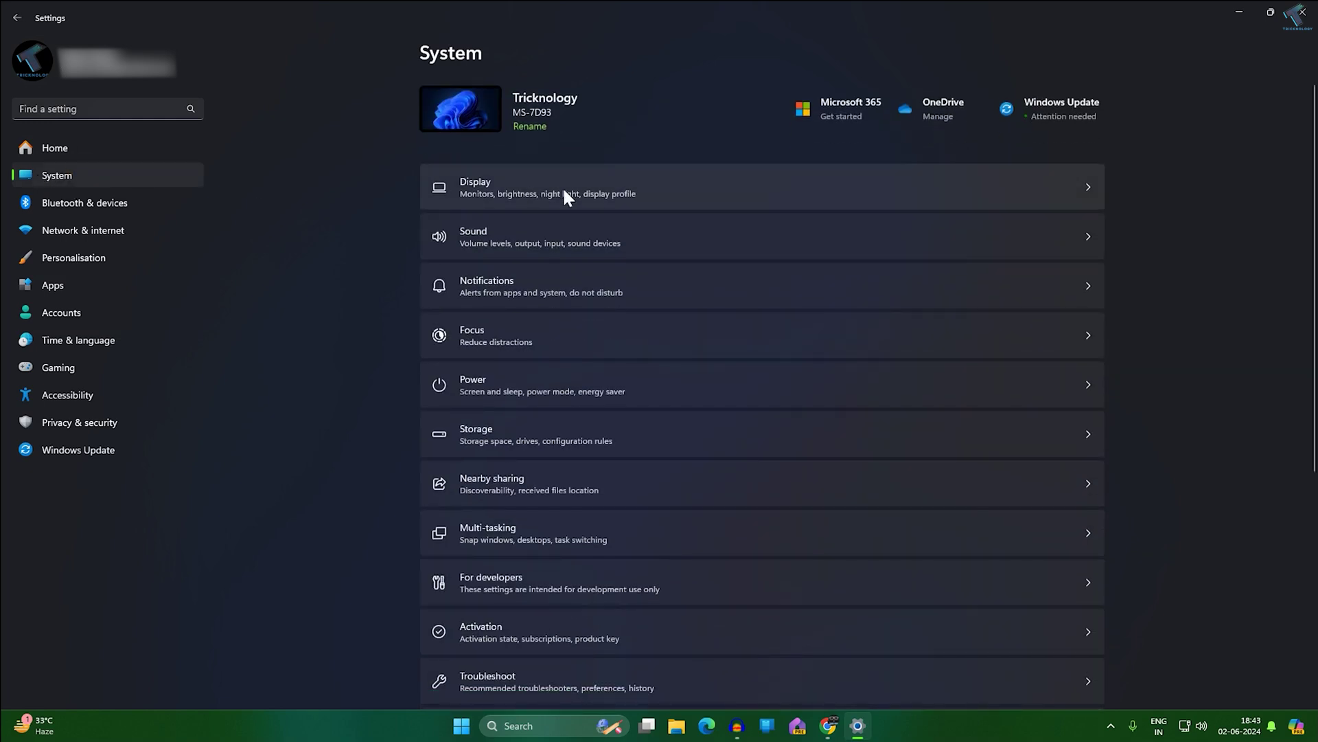
{"action": "left_click", "coordinate": [490, 188]}
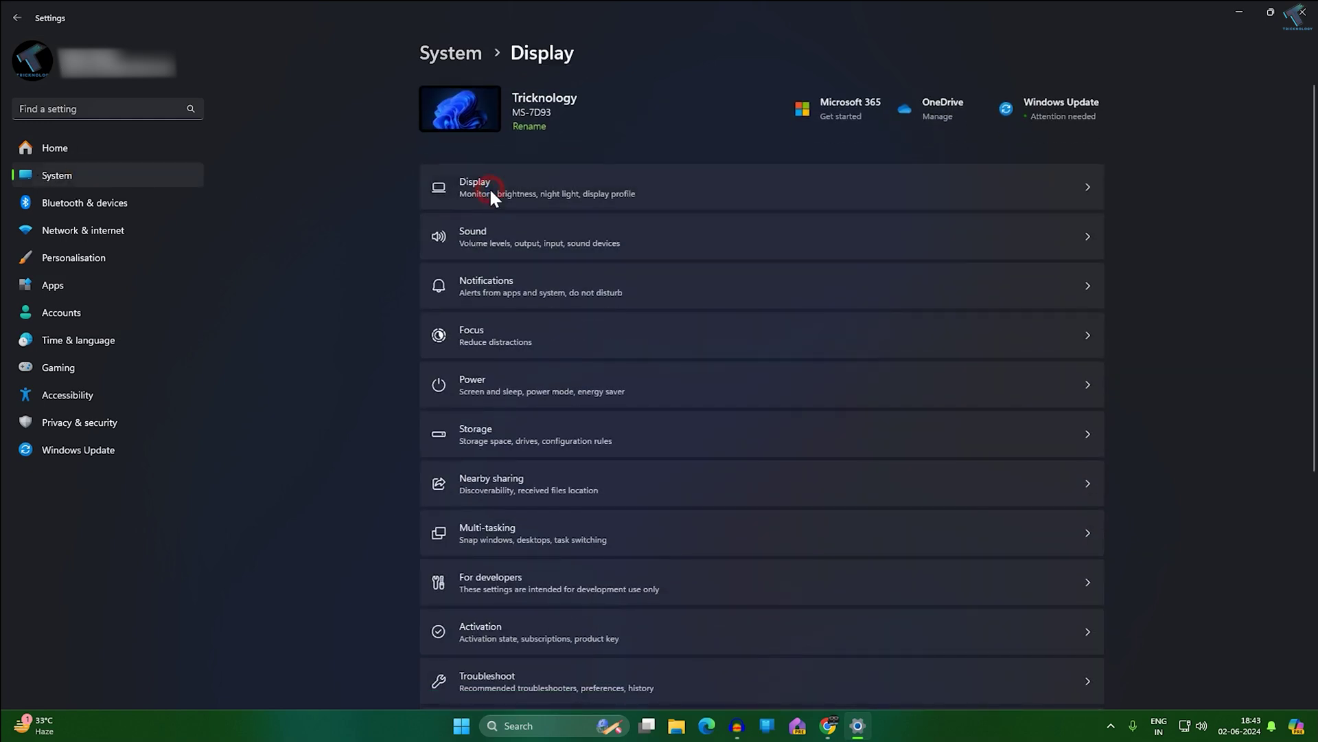
{"action": "scroll", "coordinate": [507, 362], "scroll_direction": "down", "scroll_amount": 2}
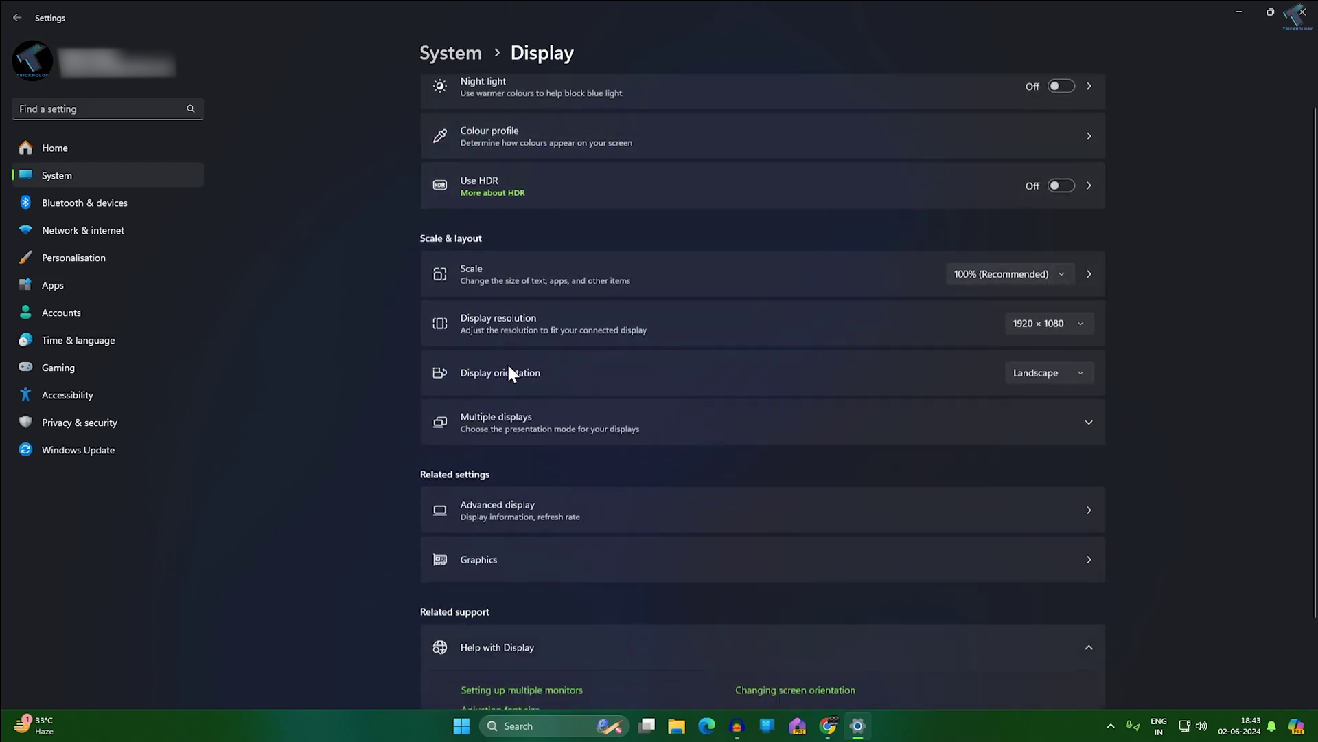
{"action": "scroll", "coordinate": [511, 392], "scroll_direction": "down", "scroll_amount": 2}
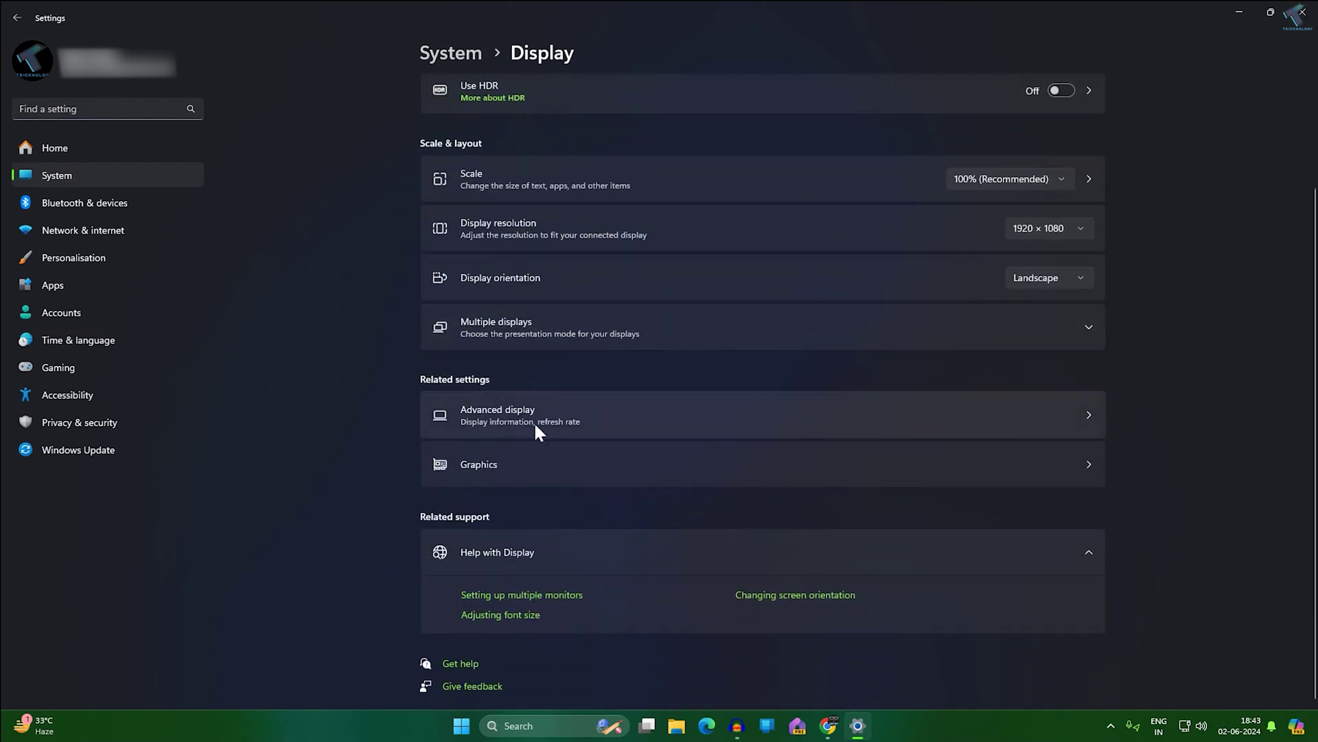
- Open the Advanced display page from Display's Related settings
{"action": "left_click", "coordinate": [534, 422]}
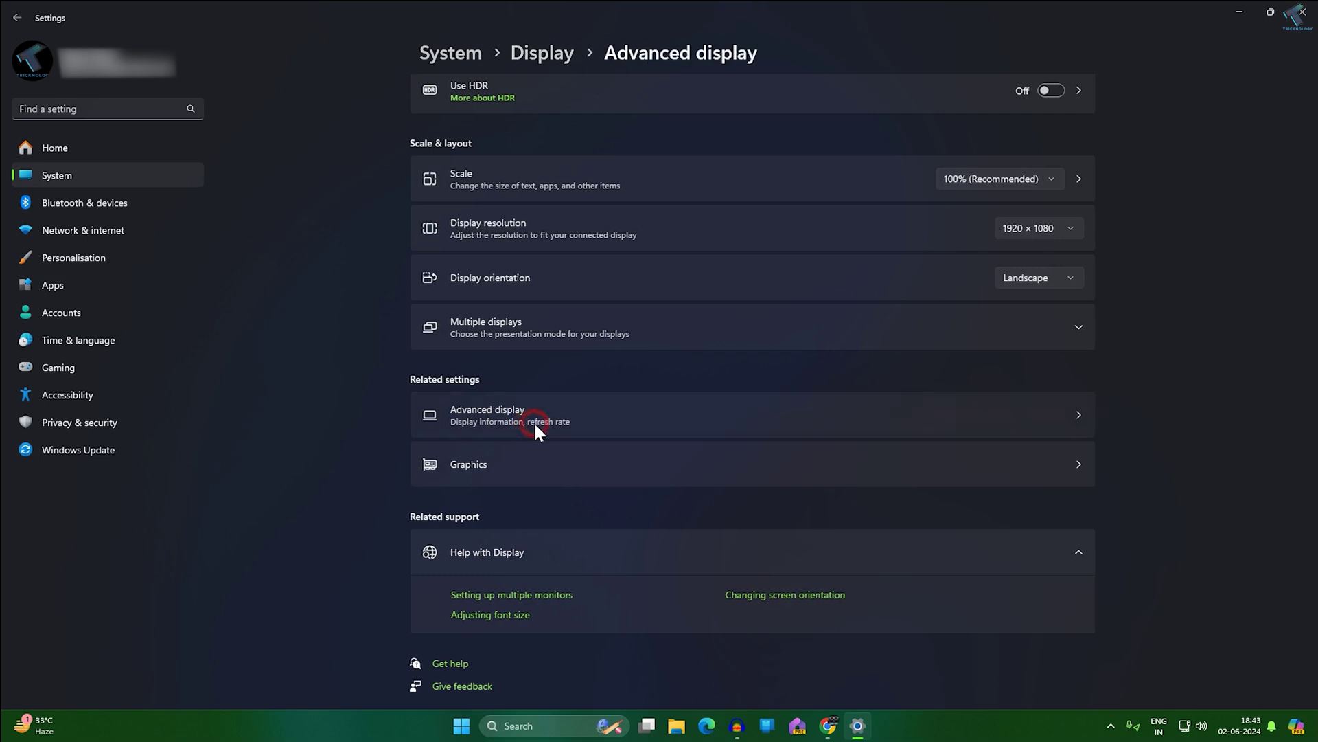